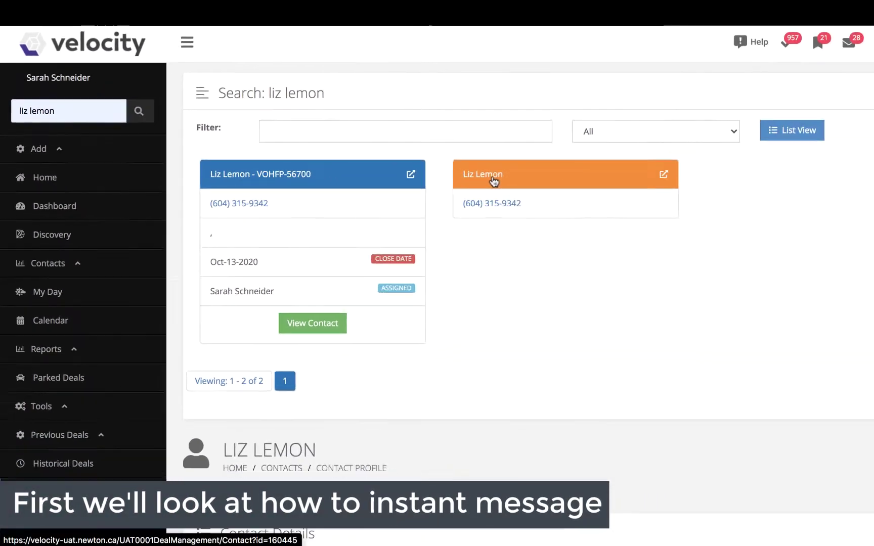
Open the matching contact's profile from the search results.
{"action": "left_click", "coordinate": [492, 178]}
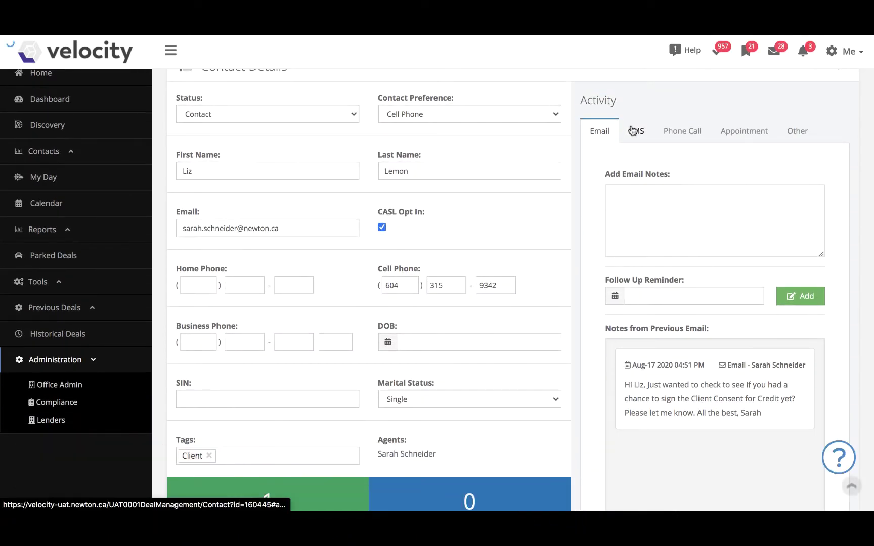
Text the contact: 'Your application has been approved! Let's schedule a quick phone call…'.
{"action": "left_click", "coordinate": [634, 131]}
{"action": "scroll", "coordinate": [660, 451], "scroll_direction": "down", "scroll_amount": 3}
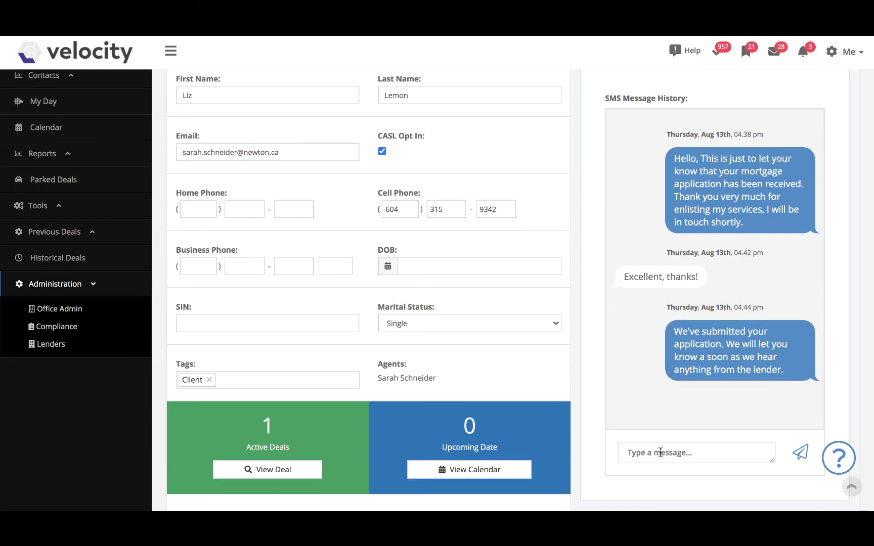
{"action": "left_click", "coordinate": [660, 451]}
{"action": "type", "text": "Your application has been approved! Let's schedule a quick phone call to discuss"}
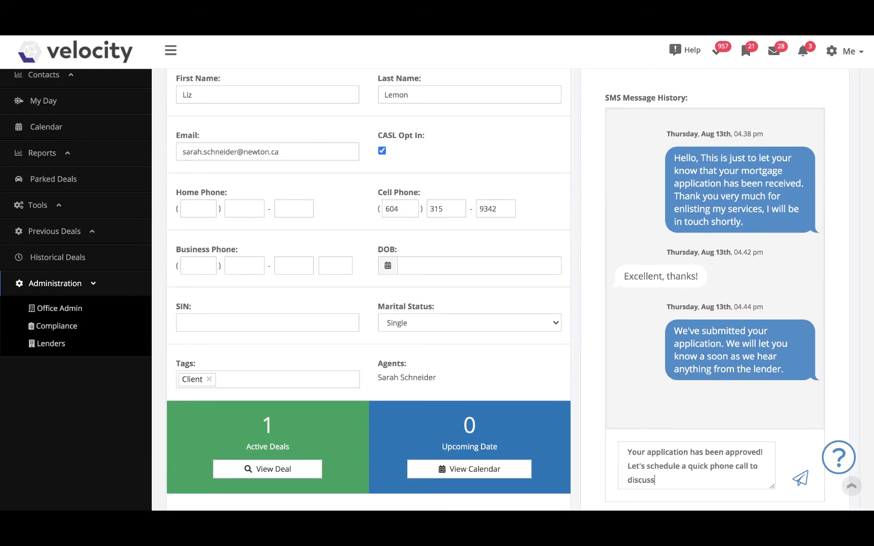
{"action": "type", "text": " the next step."}
{"action": "key", "text": "Return"}
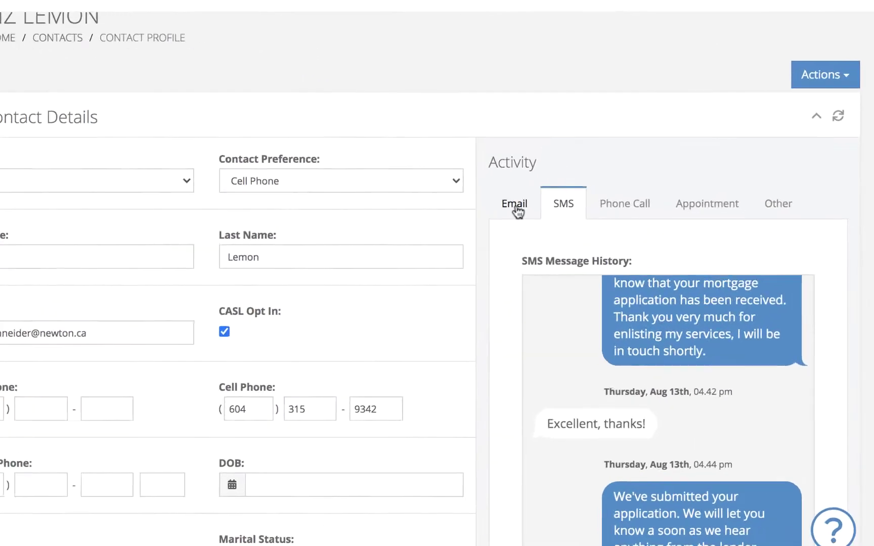
Review the contact's Email and Phone Call note histories.
{"action": "left_click", "coordinate": [515, 205]}
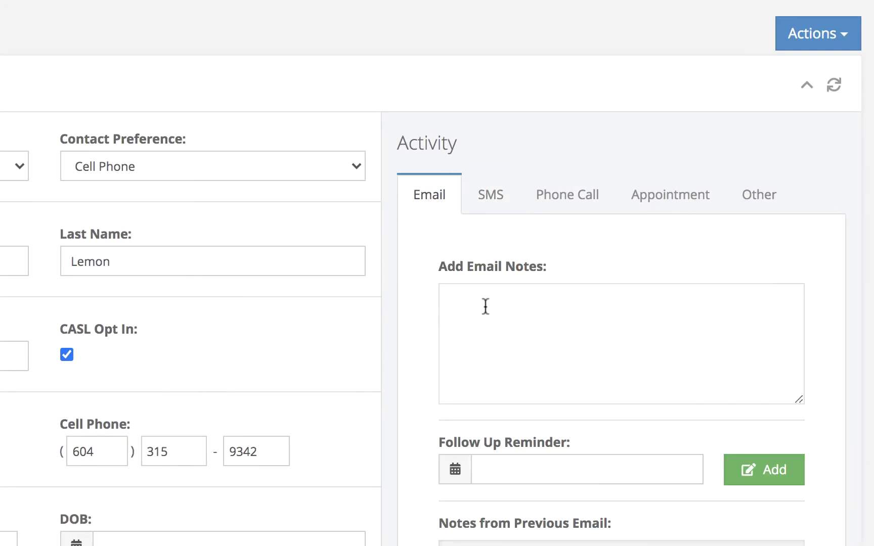
{"action": "scroll", "coordinate": [486, 306], "scroll_direction": "down", "scroll_amount": 5}
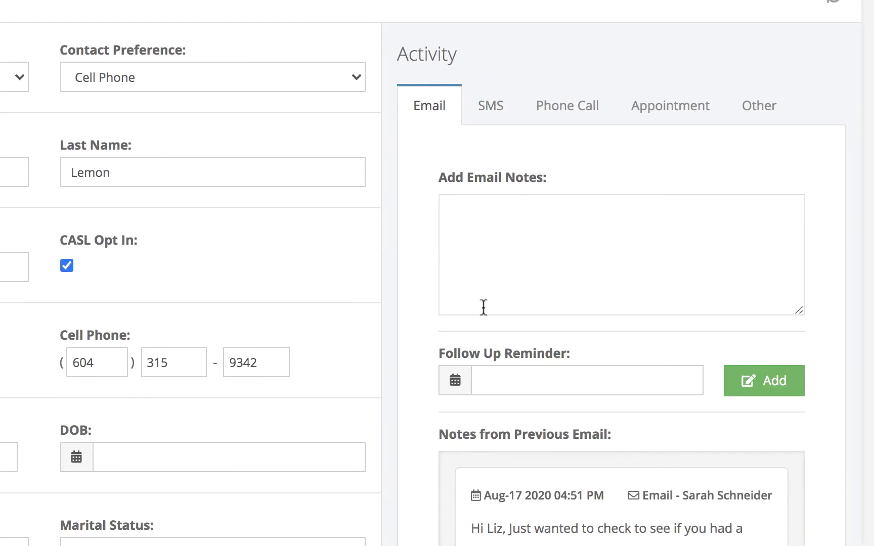
{"action": "left_click", "coordinate": [575, 71]}
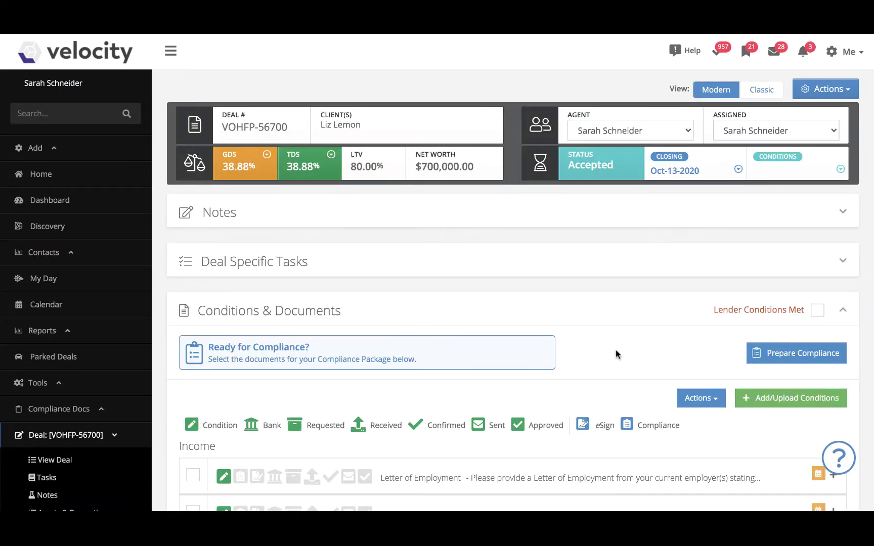
From Conditions & Documents, compose an SMS asking the borrower whether they've reviewed the documents.
{"action": "scroll", "coordinate": [616, 354], "scroll_direction": "down", "scroll_amount": 3}
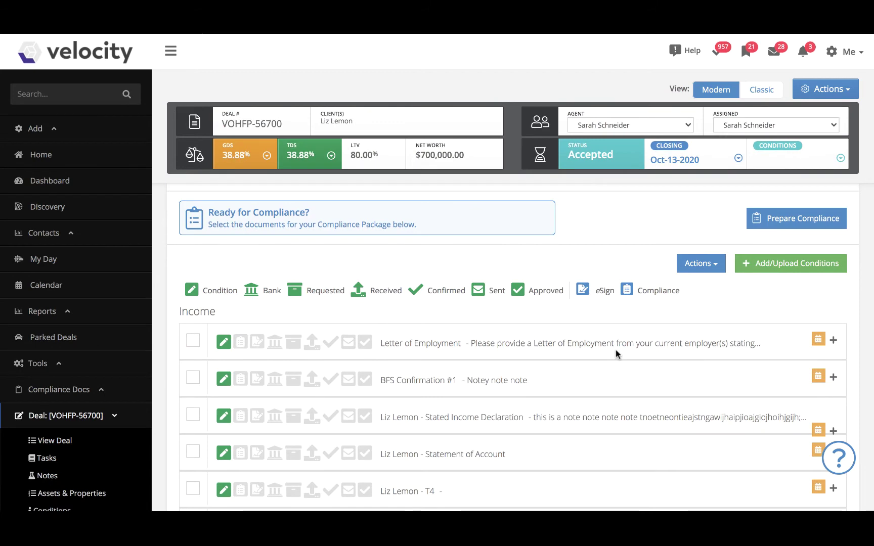
{"action": "left_click", "coordinate": [701, 269]}
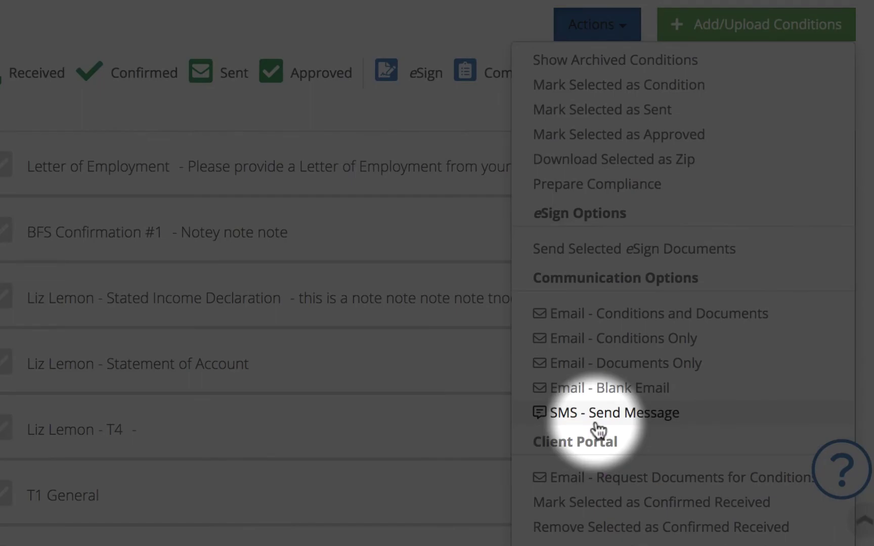
{"action": "left_click", "coordinate": [598, 425]}
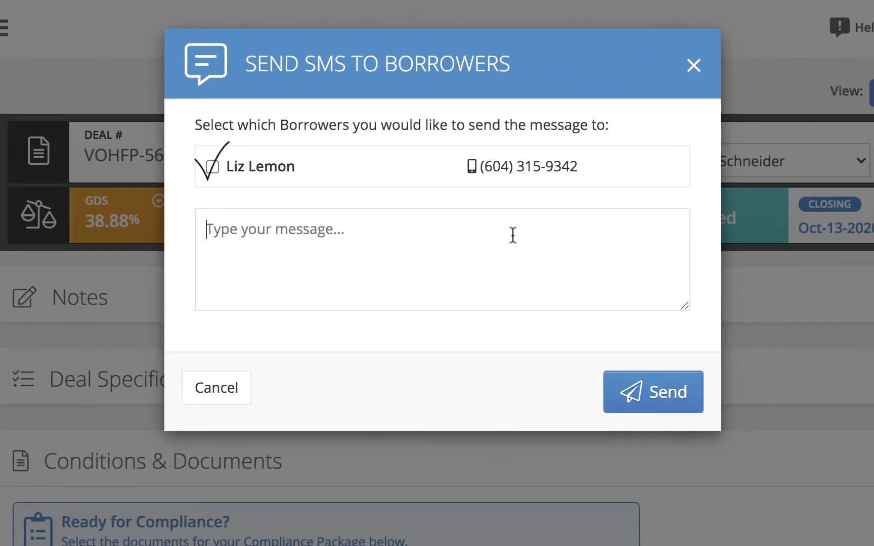
{"action": "left_click", "coordinate": [513, 235]}
{"action": "type", "text": "Hi Liz! Have you had a chance to look over those documents yet?"}
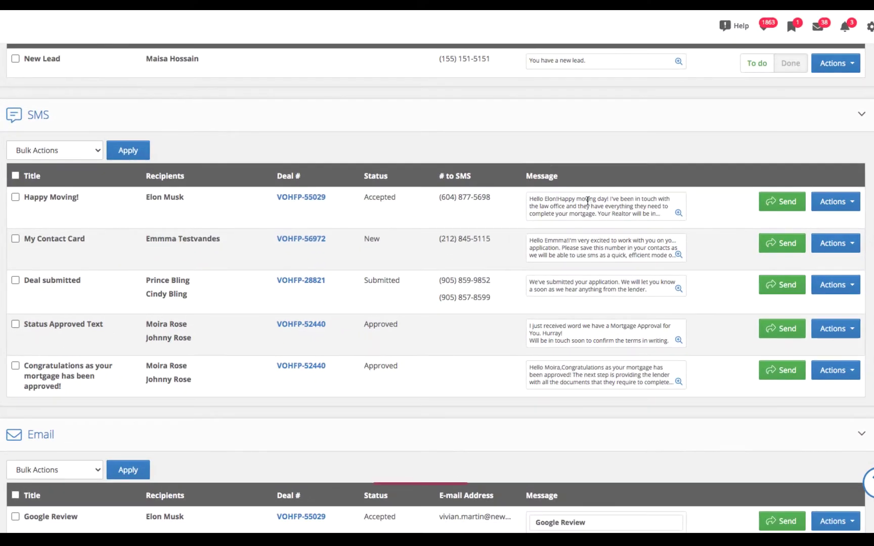
Preview the first SMS task's Happy Moving! script, then close it.
{"action": "left_click", "coordinate": [678, 214]}
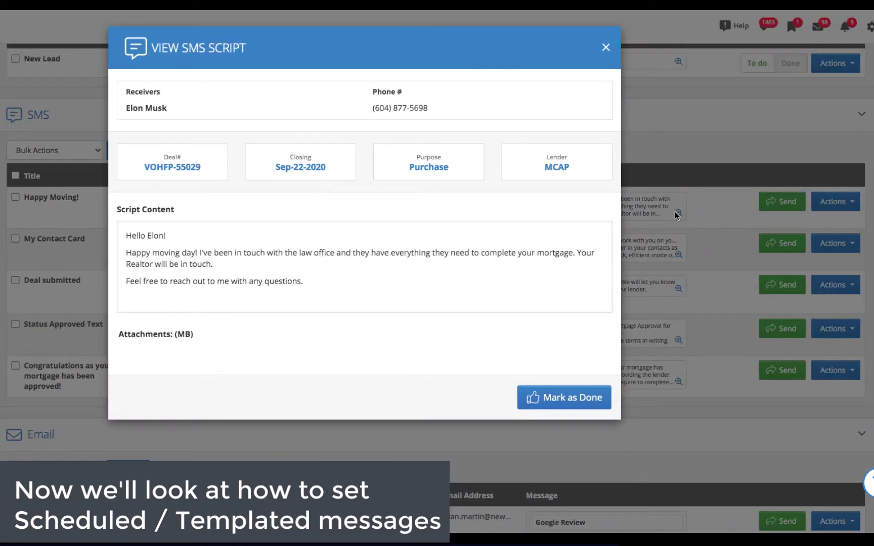
{"action": "left_click", "coordinate": [604, 49]}
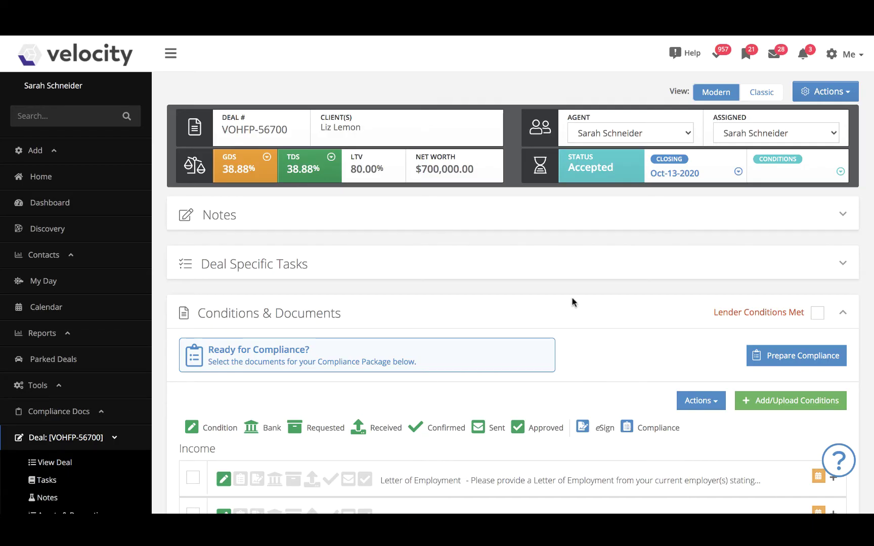
Add the SMS deal task 'Check in on MPP' due Aug-19-2020, keeping the default assignee.
{"action": "left_click", "coordinate": [563, 268]}
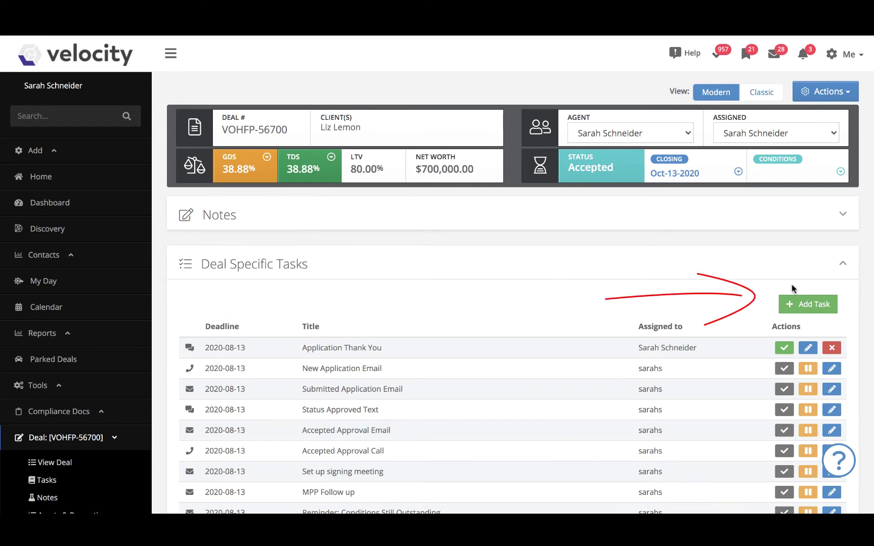
{"action": "left_click", "coordinate": [808, 304]}
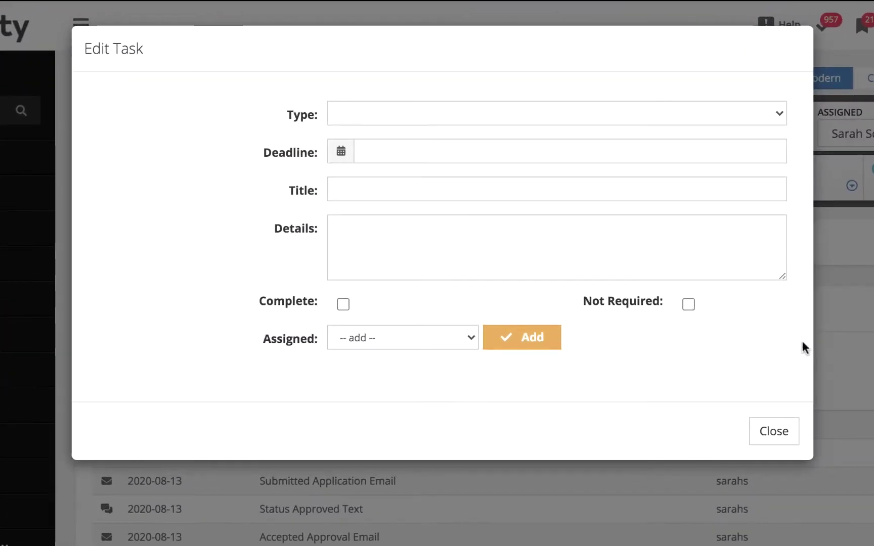
{"action": "left_click", "coordinate": [599, 113]}
{"action": "left_click", "coordinate": [609, 199]}
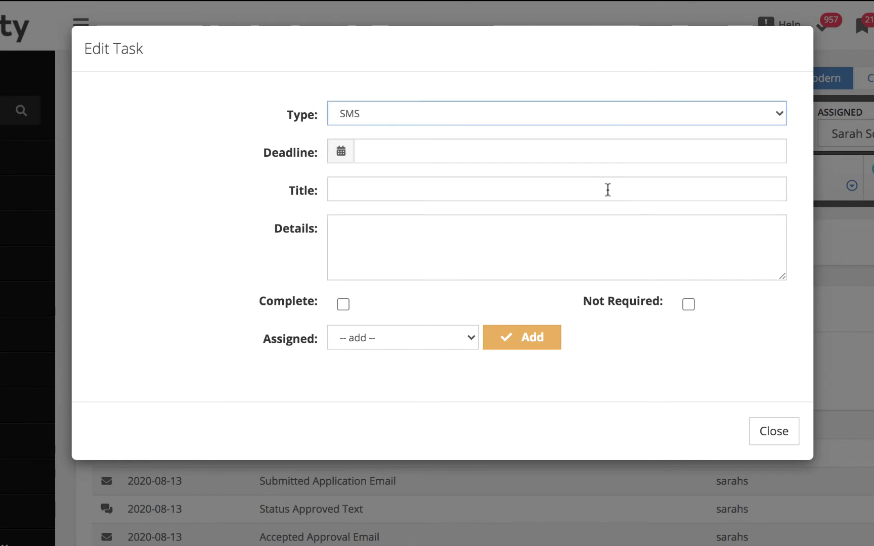
{"action": "left_click", "coordinate": [595, 152]}
{"action": "left_click", "coordinate": [581, 319]}
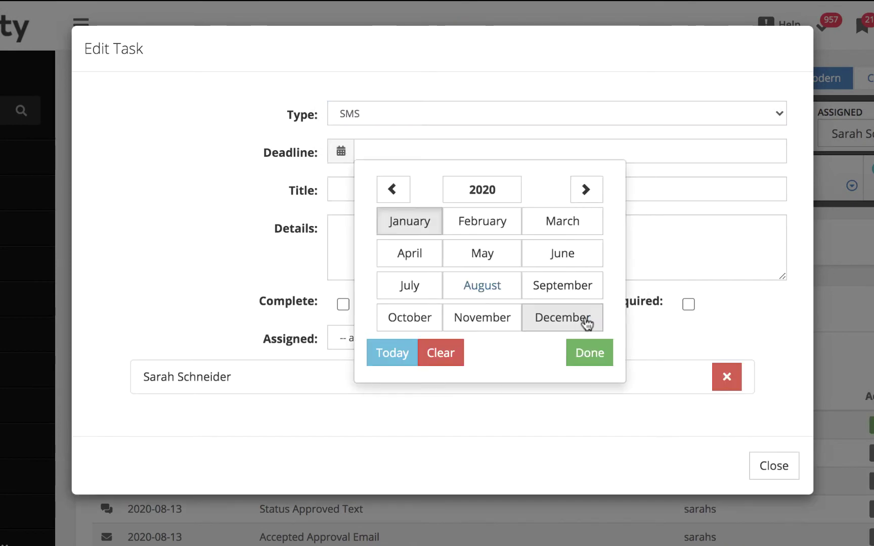
{"action": "left_click", "coordinate": [508, 295]}
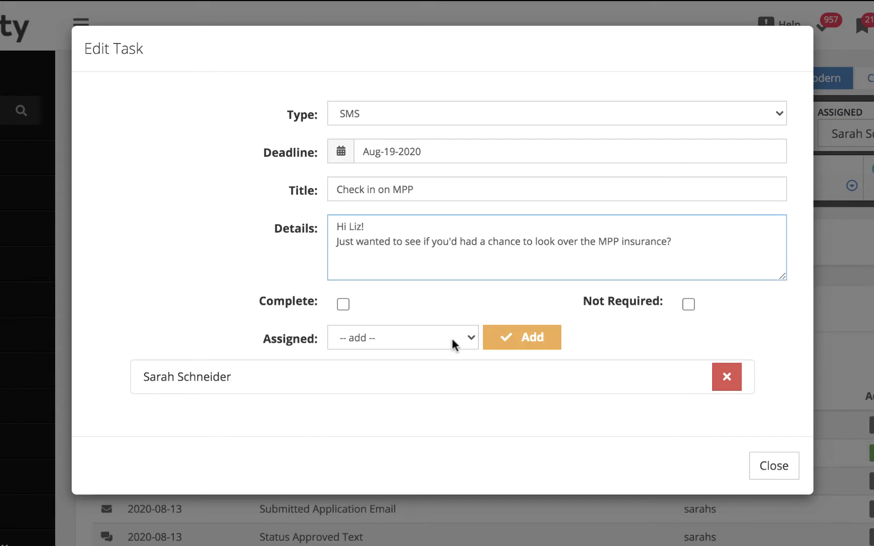
{"action": "left_click", "coordinate": [455, 346]}
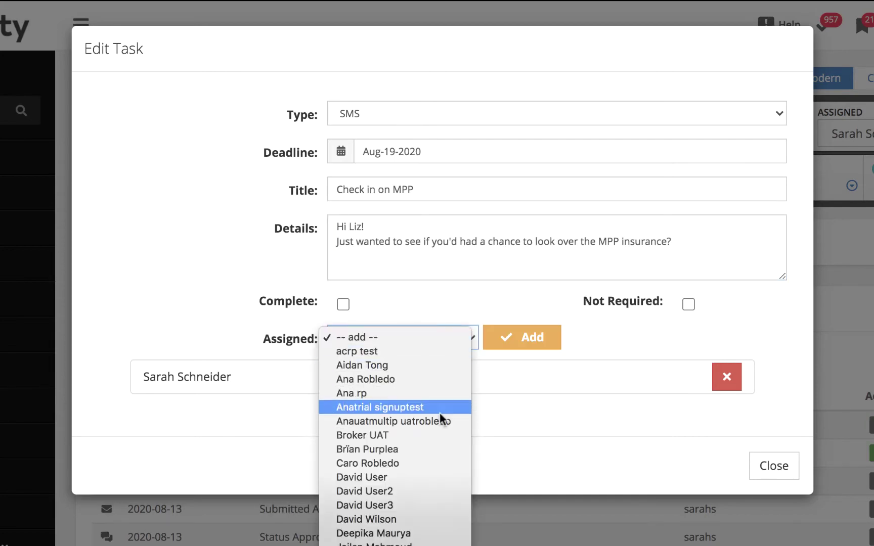
{"action": "left_click", "coordinate": [599, 330]}
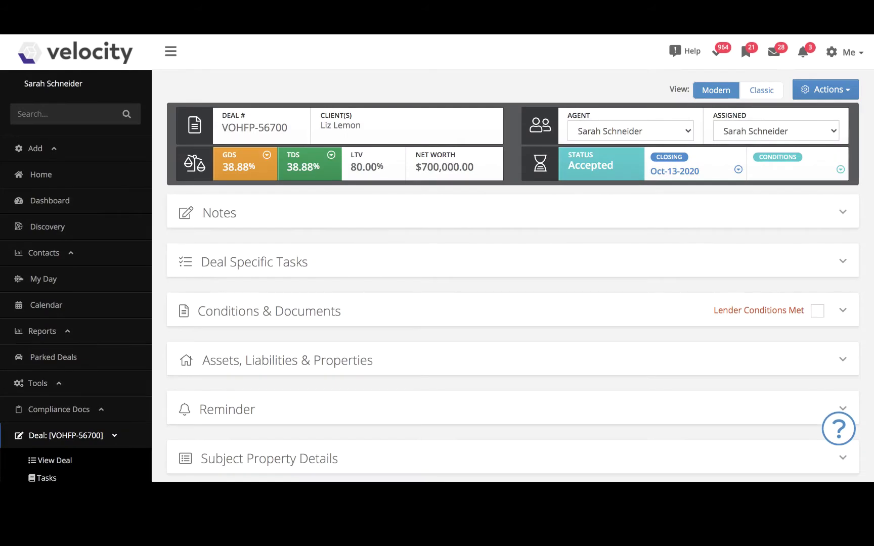
Go to Workflows and open 'After Pre-Approval Secured' under Pre-Approval for editing.
{"action": "left_click", "coordinate": [849, 57]}
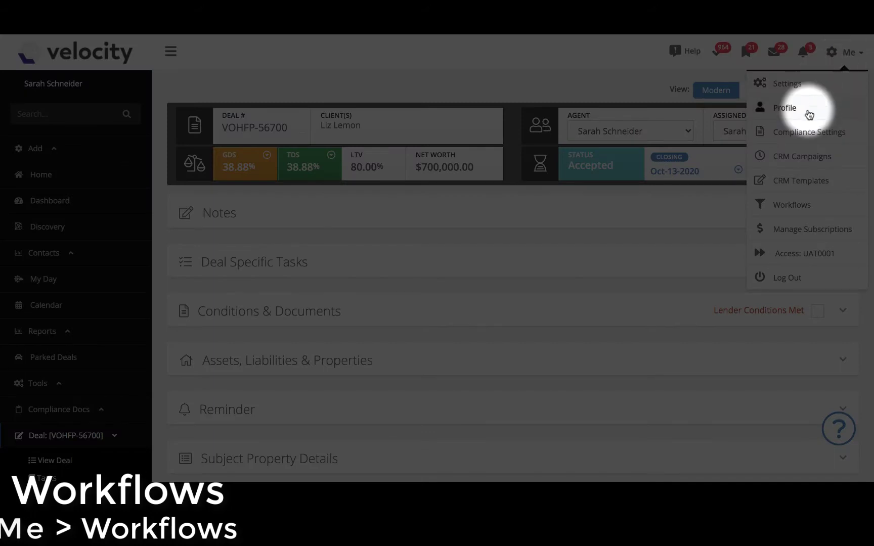
{"action": "left_click", "coordinate": [793, 205]}
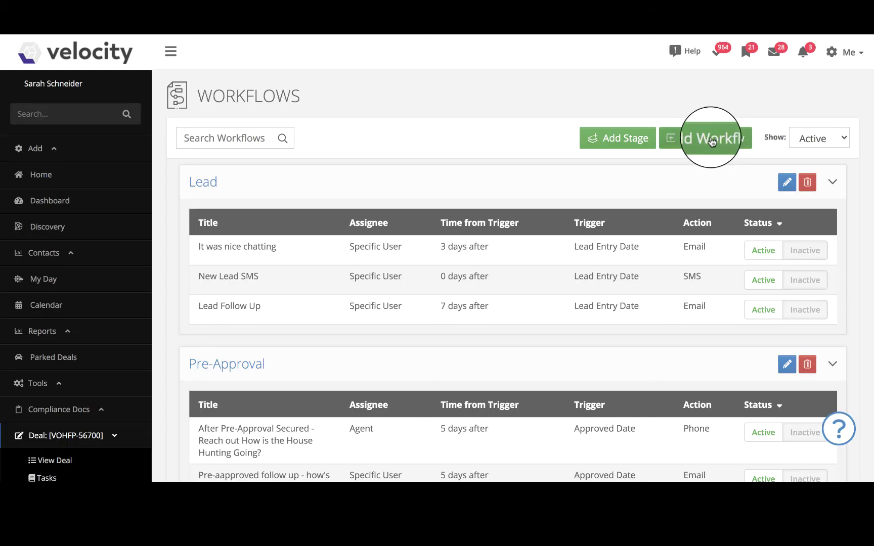
{"action": "scroll", "coordinate": [722, 285], "scroll_direction": "down", "scroll_amount": 3}
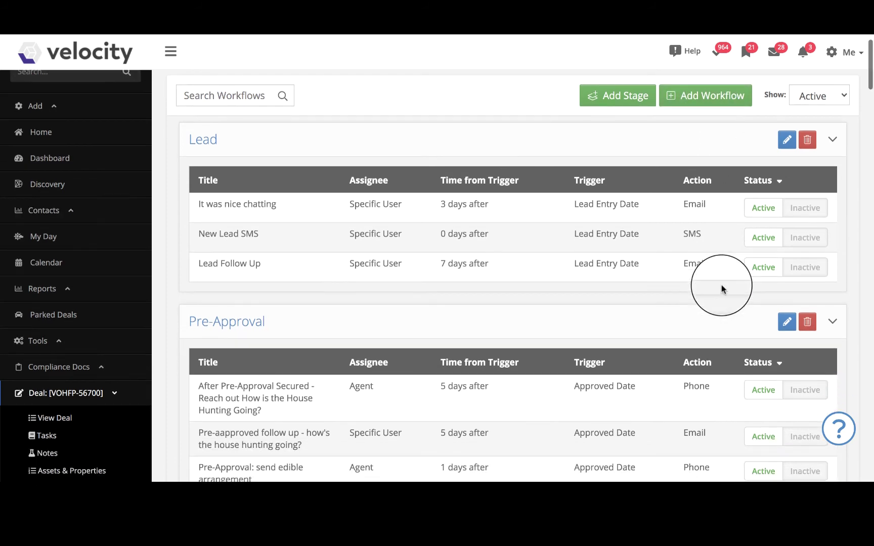
{"action": "scroll", "coordinate": [721, 285], "scroll_direction": "down", "scroll_amount": 1}
{"action": "scroll", "coordinate": [758, 288], "scroll_direction": "right", "scroll_amount": 5}
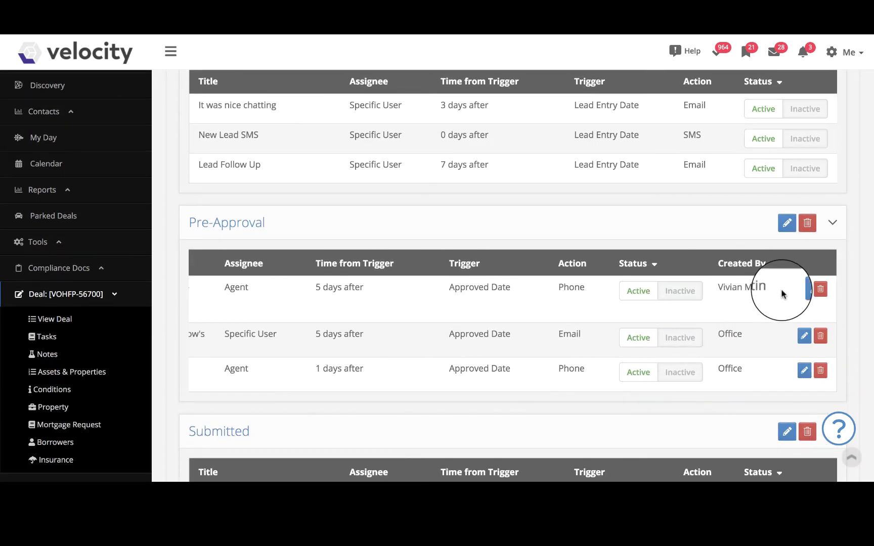
{"action": "left_click", "coordinate": [804, 290]}
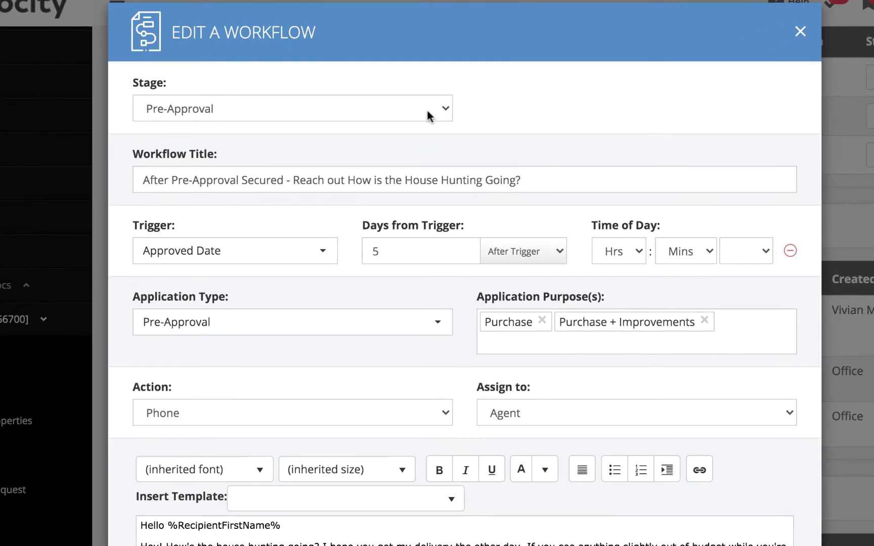
Keep Pre-Approval as the workflow stage and Approved Date as the trigger.
{"action": "left_click", "coordinate": [408, 129]}
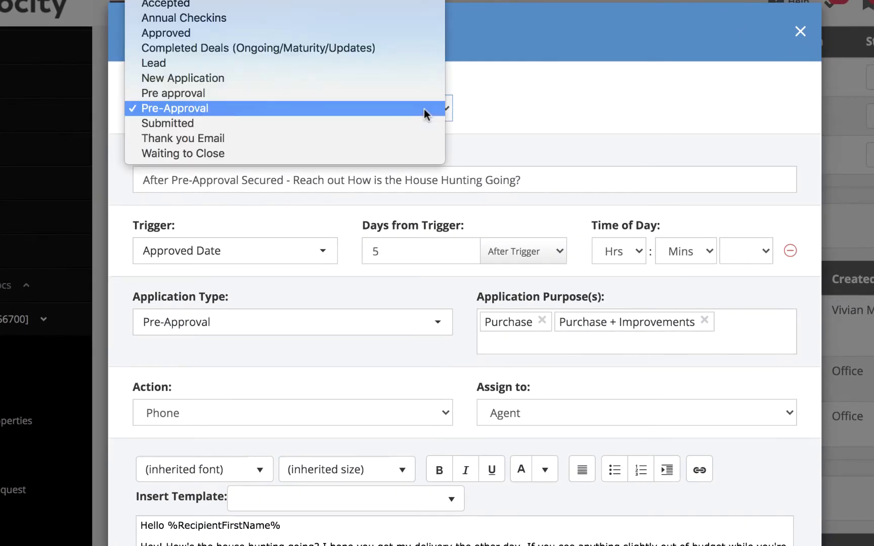
{"action": "left_click", "coordinate": [485, 110]}
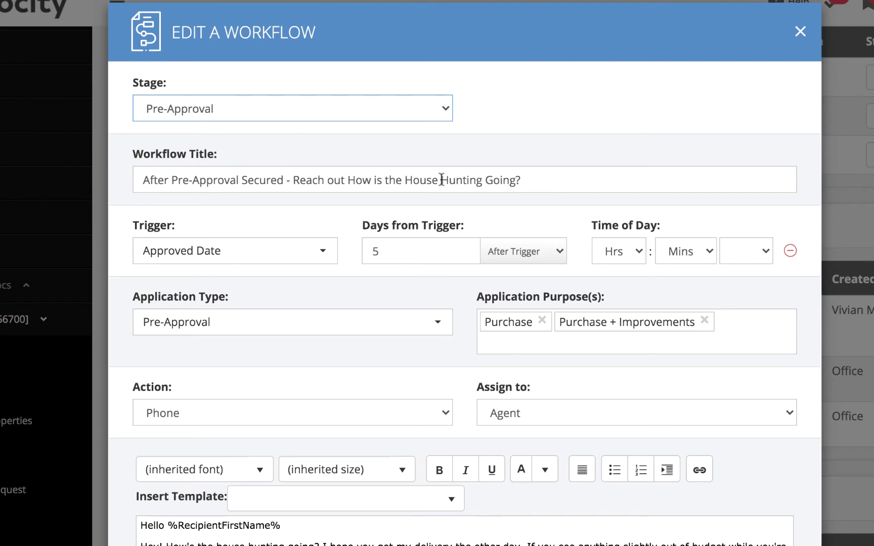
{"action": "left_click_drag", "start_coordinate": [515, 181], "coordinate": [293, 165]}
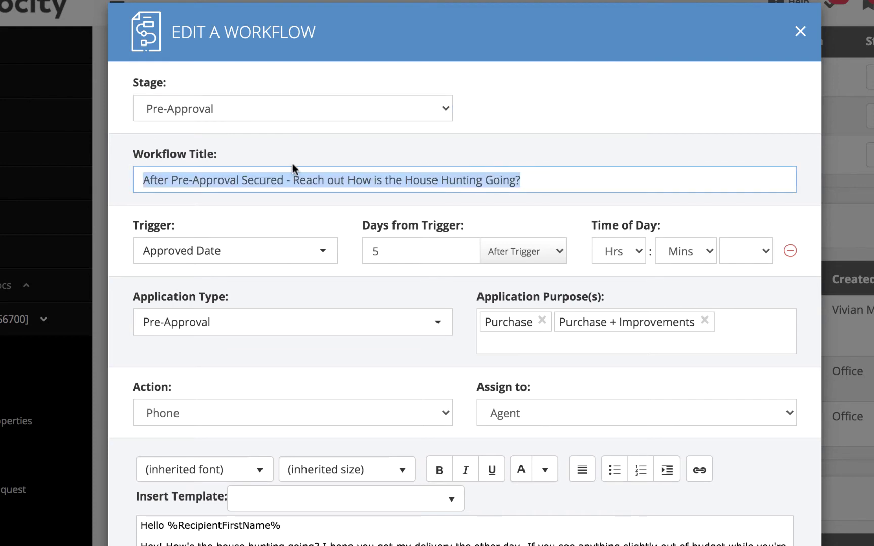
{"action": "left_click", "coordinate": [257, 253]}
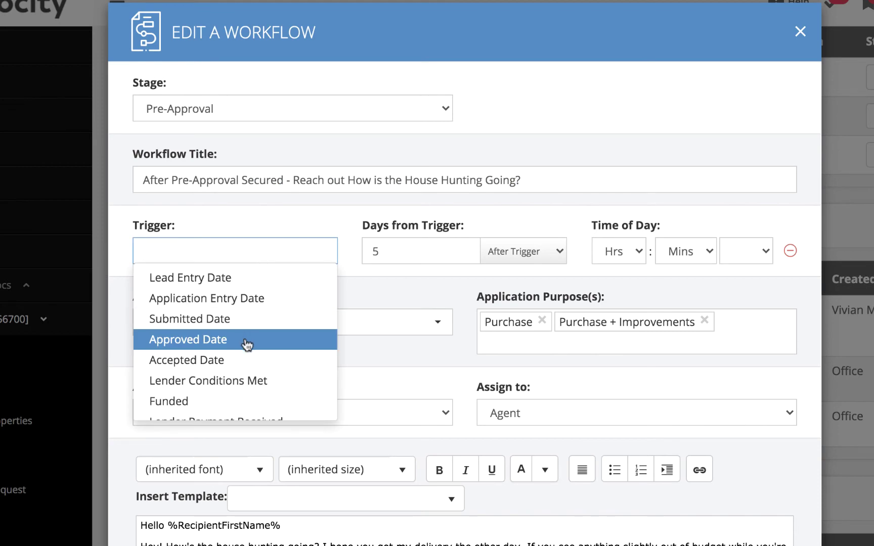
{"action": "left_click", "coordinate": [402, 281]}
Make the action an Agent SMS and insert the Recipient First Name merge field.
{"action": "scroll", "coordinate": [361, 283], "scroll_direction": "down", "scroll_amount": 3}
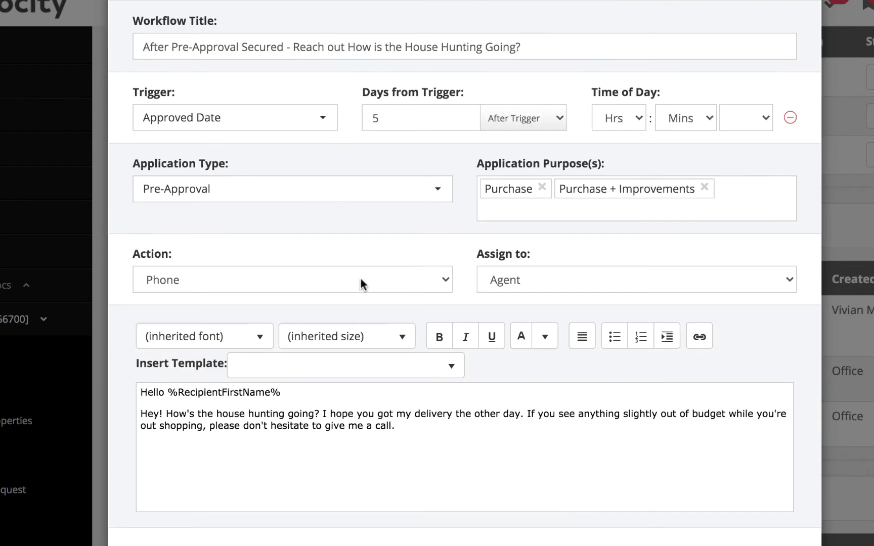
{"action": "left_click", "coordinate": [361, 284]}
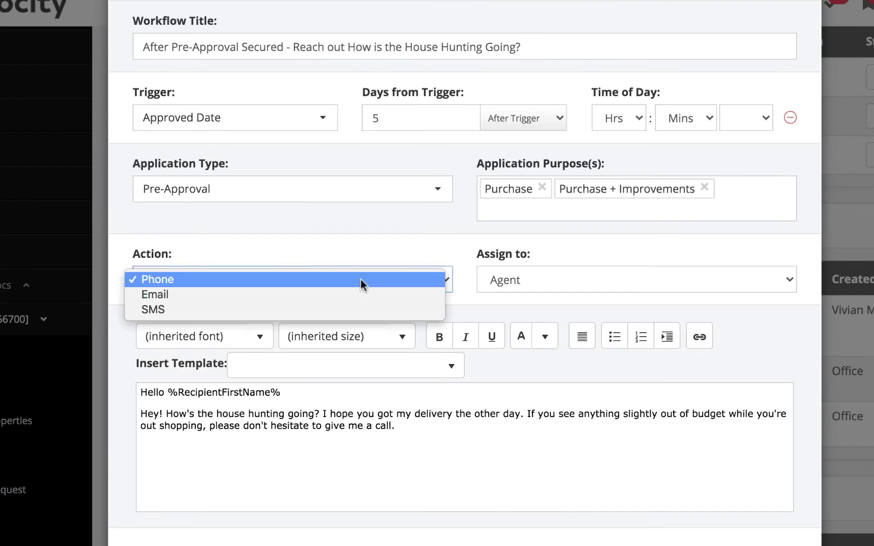
{"action": "left_click", "coordinate": [359, 308]}
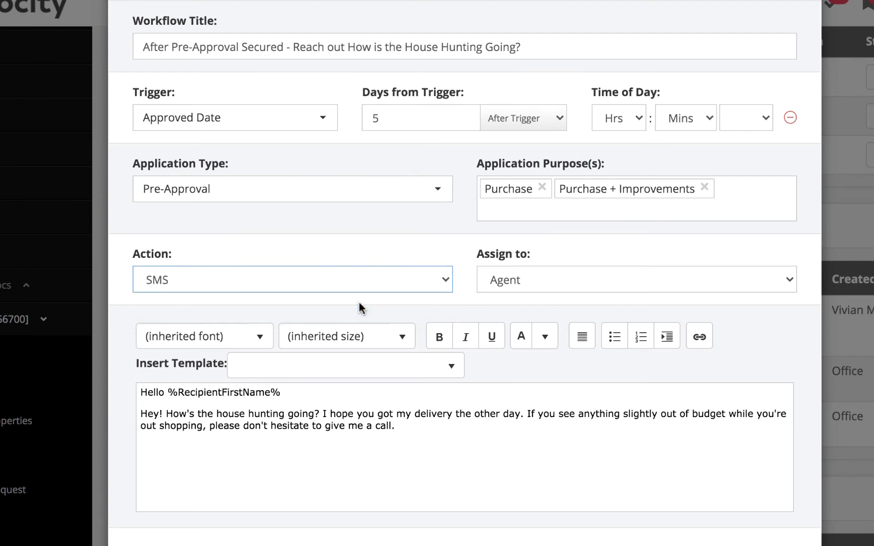
{"action": "left_click", "coordinate": [521, 281]}
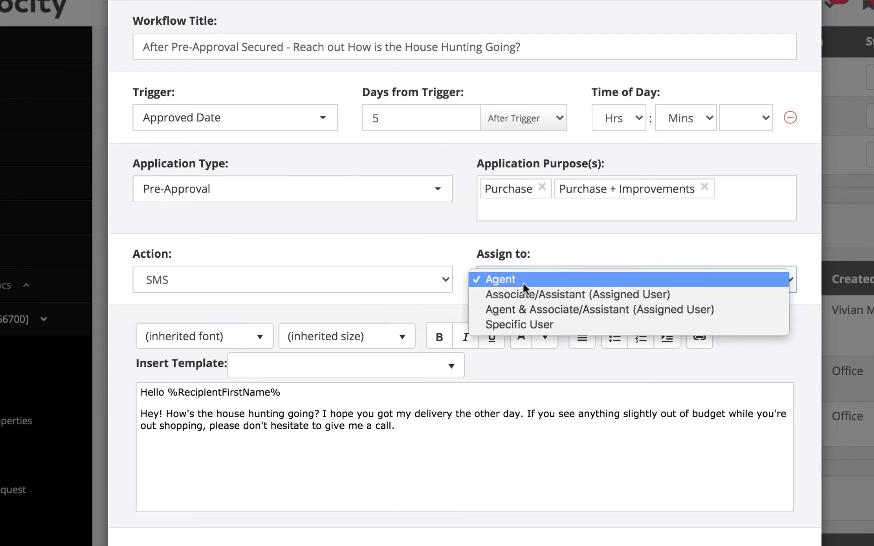
{"action": "scroll", "coordinate": [296, 295], "scroll_direction": "down", "scroll_amount": 2}
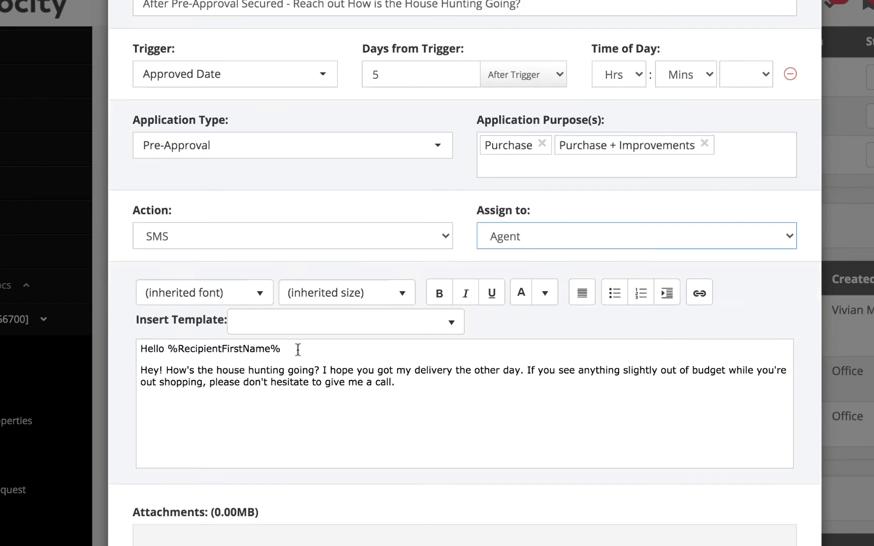
{"action": "left_click_drag", "start_coordinate": [281, 349], "coordinate": [170, 352]}
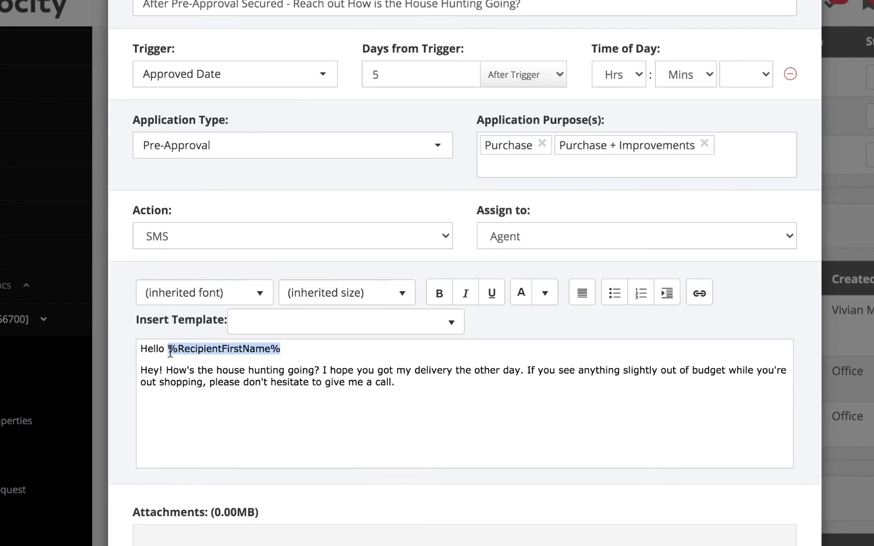
{"action": "left_click", "coordinate": [249, 332]}
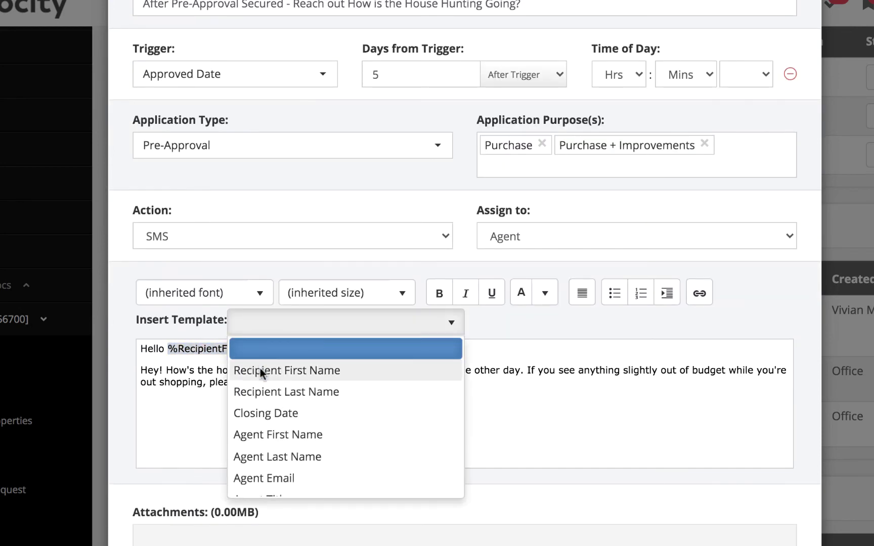
{"action": "left_click", "coordinate": [260, 370]}
{"action": "left_click_drag", "start_coordinate": [141, 370], "coordinate": [405, 383]}
{"action": "scroll", "coordinate": [407, 364], "scroll_direction": "down", "scroll_amount": 3}
{"action": "scroll", "coordinate": [407, 364], "scroll_direction": "down", "scroll_amount": 1}
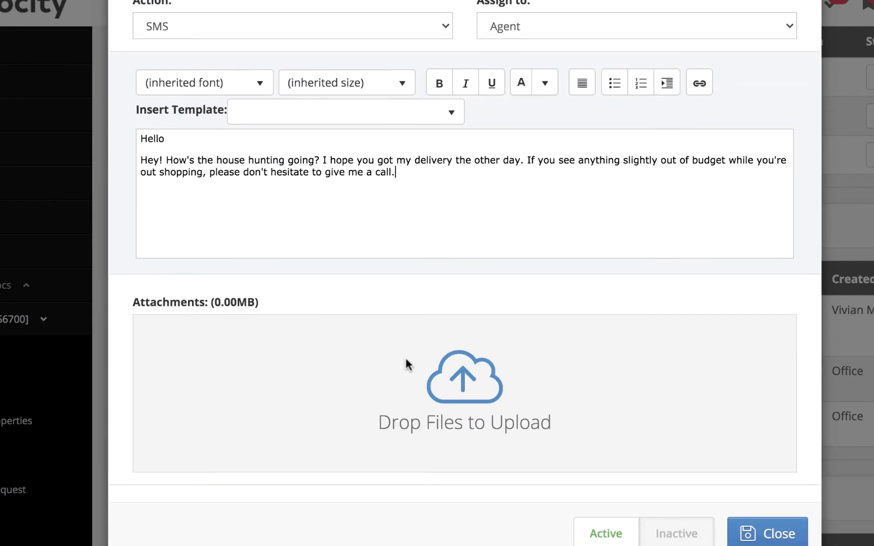
{"action": "scroll", "coordinate": [459, 382], "scroll_direction": "down", "scroll_amount": 1}
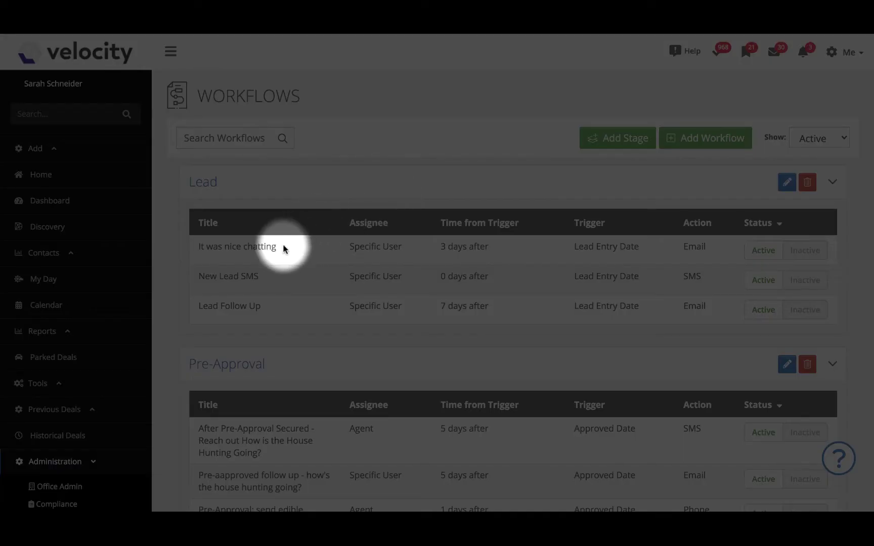
In My Day, edit the scheduled approval text to add a greeting at its start.
{"action": "left_click", "coordinate": [45, 285]}
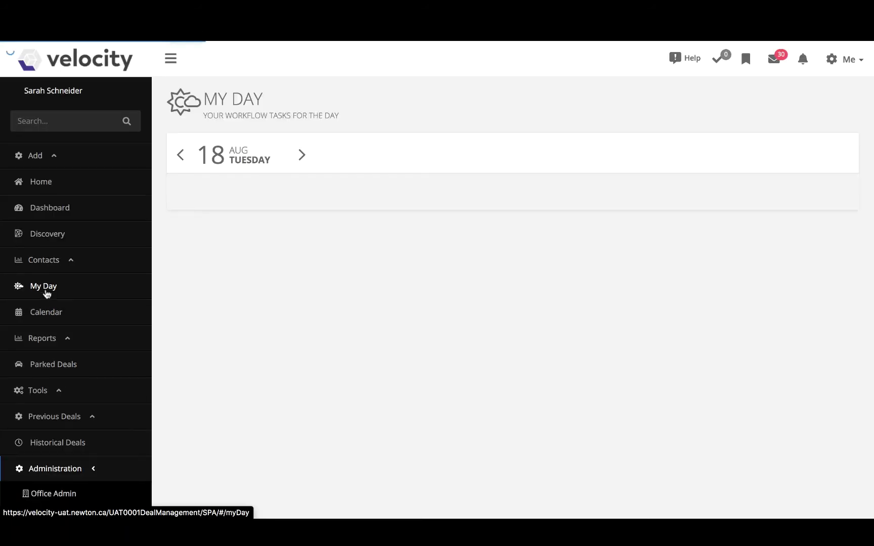
{"action": "scroll", "coordinate": [251, 300], "scroll_direction": "down", "scroll_amount": 5}
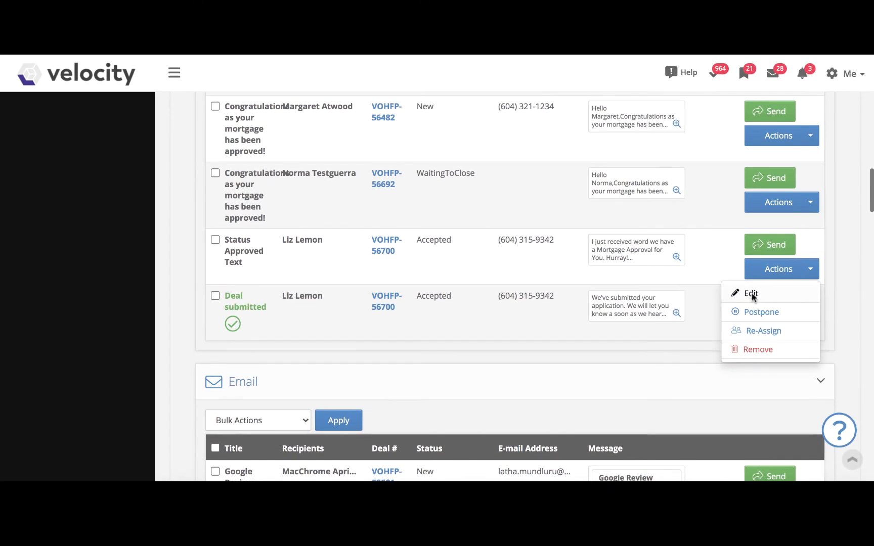
{"action": "left_click", "coordinate": [752, 294]}
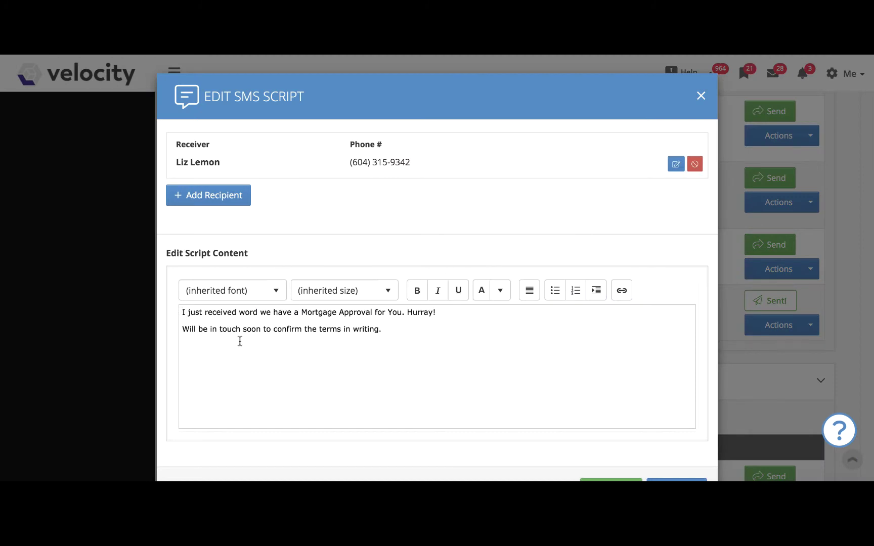
{"action": "left_click", "coordinate": [183, 312]}
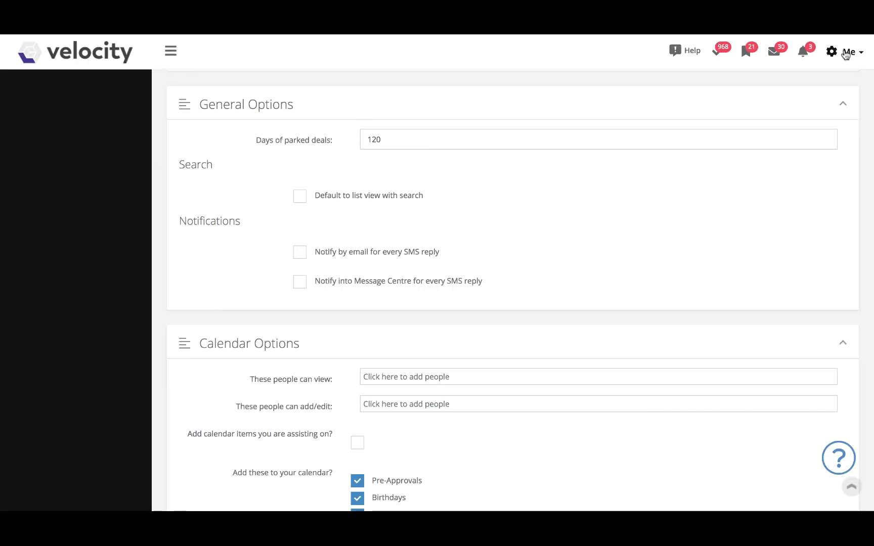
{"action": "left_click", "coordinate": [849, 51]}
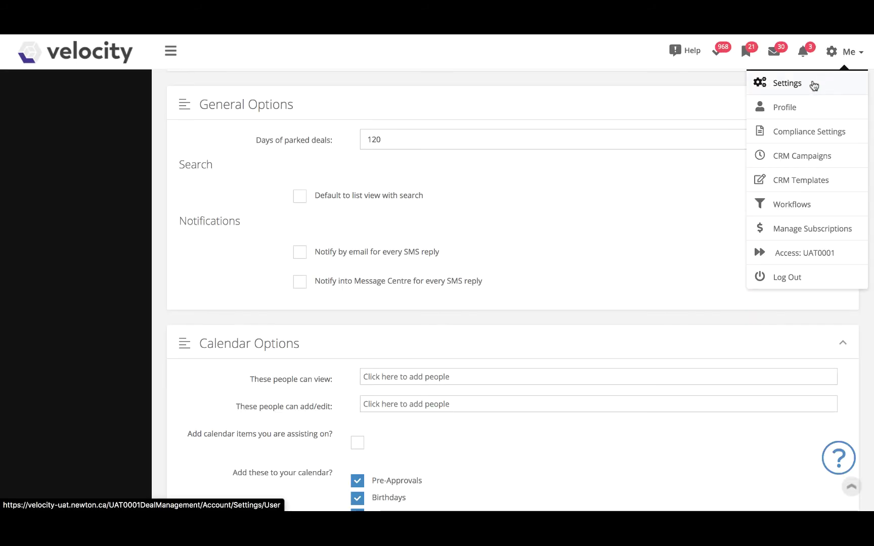
{"action": "left_click", "coordinate": [705, 101]}
{"action": "scroll", "coordinate": [705, 104], "scroll_direction": "down", "scroll_amount": 2}
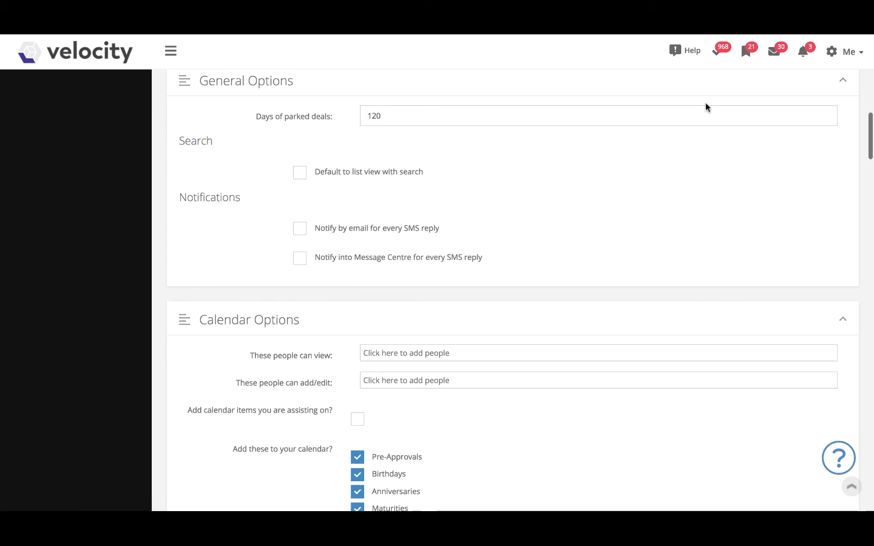
{"action": "scroll", "coordinate": [707, 107], "scroll_direction": "down", "scroll_amount": 2}
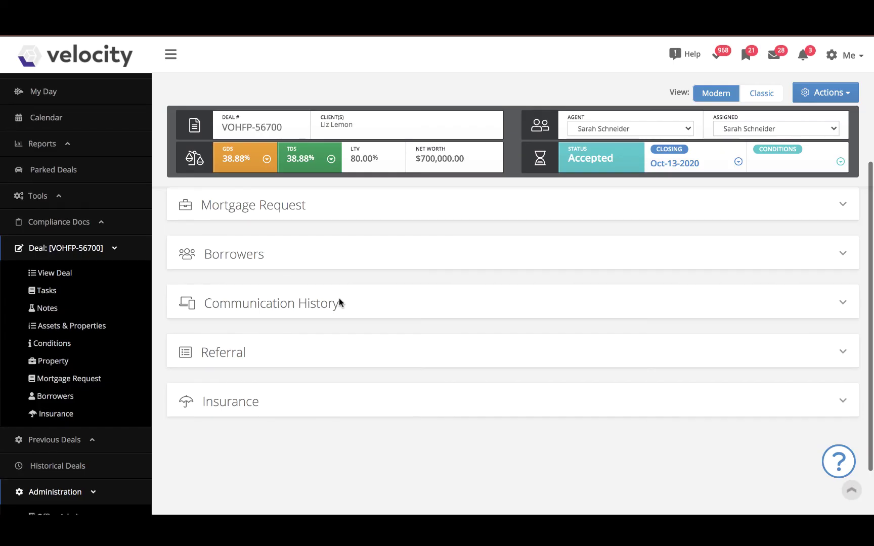
Expand the deal's Communication History and scroll through its SMS Messages and Emails tables.
{"action": "left_click", "coordinate": [336, 303]}
{"action": "scroll", "coordinate": [335, 302], "scroll_direction": "down", "scroll_amount": 3}
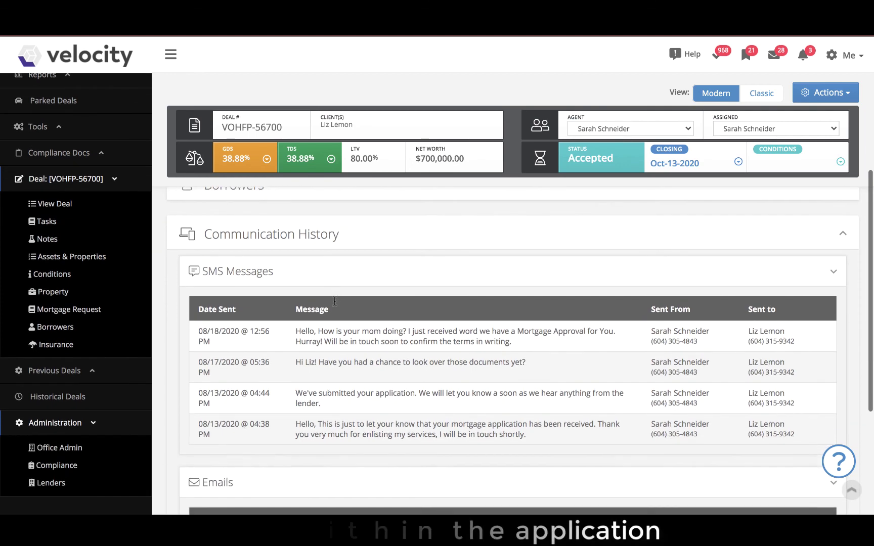
{"action": "scroll", "coordinate": [335, 302], "scroll_direction": "down", "scroll_amount": 1}
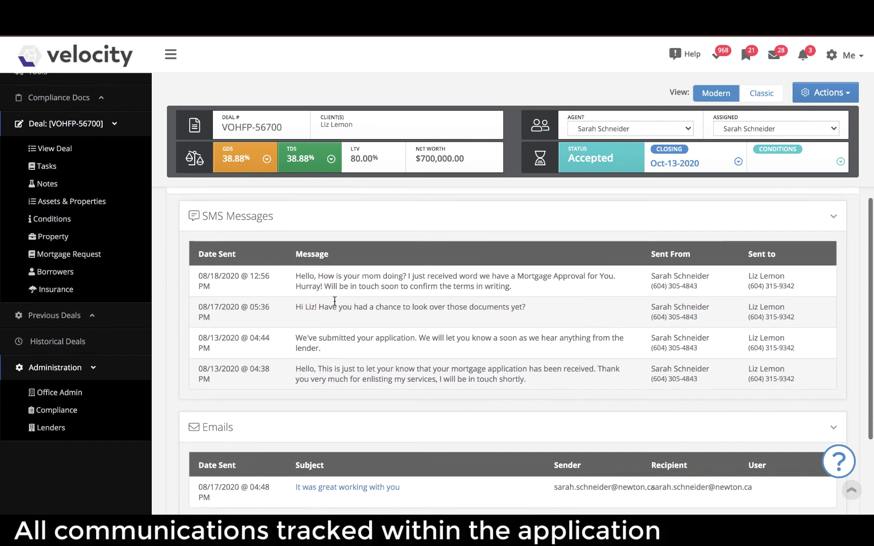
{"action": "scroll", "coordinate": [335, 302], "scroll_direction": "down", "scroll_amount": 1}
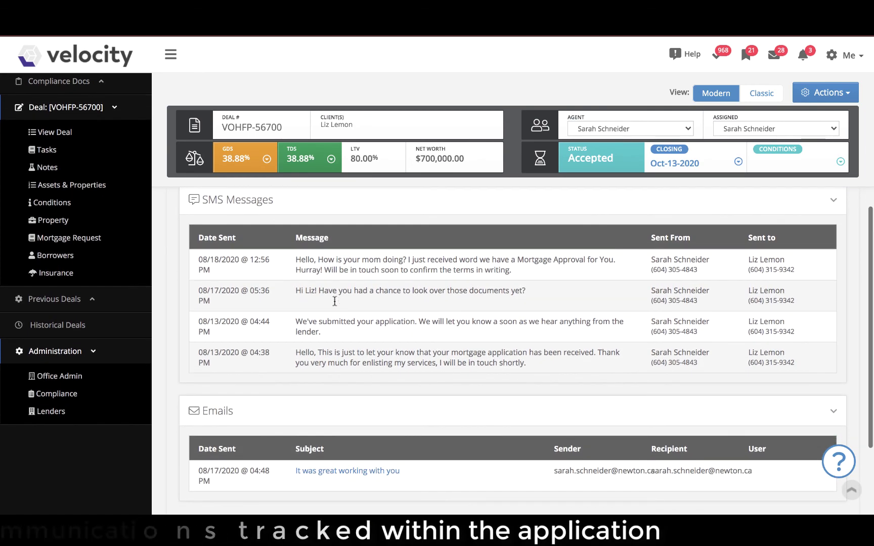